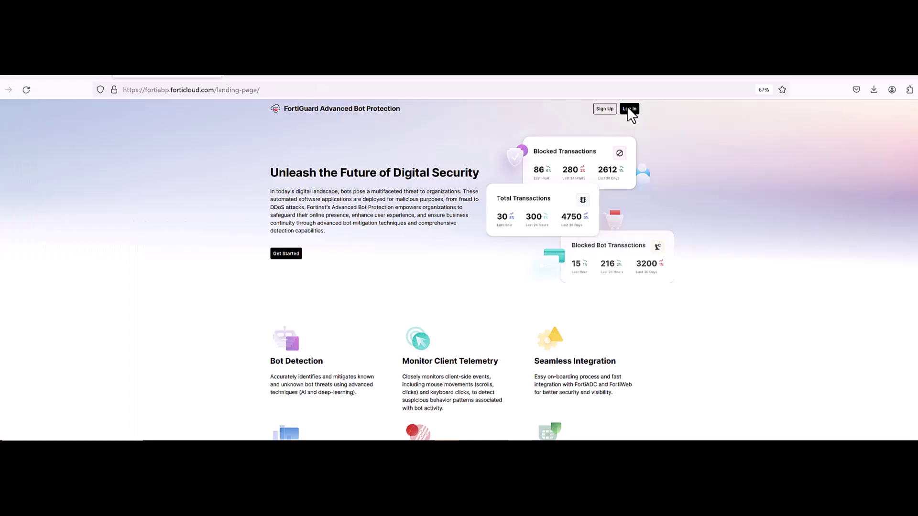
pyautogui.click(629, 110)
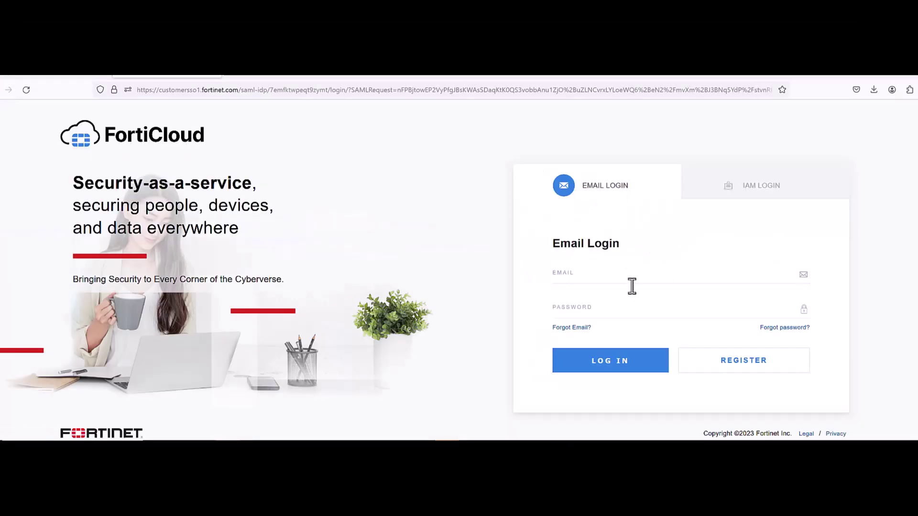
pyautogui.click(632, 286)
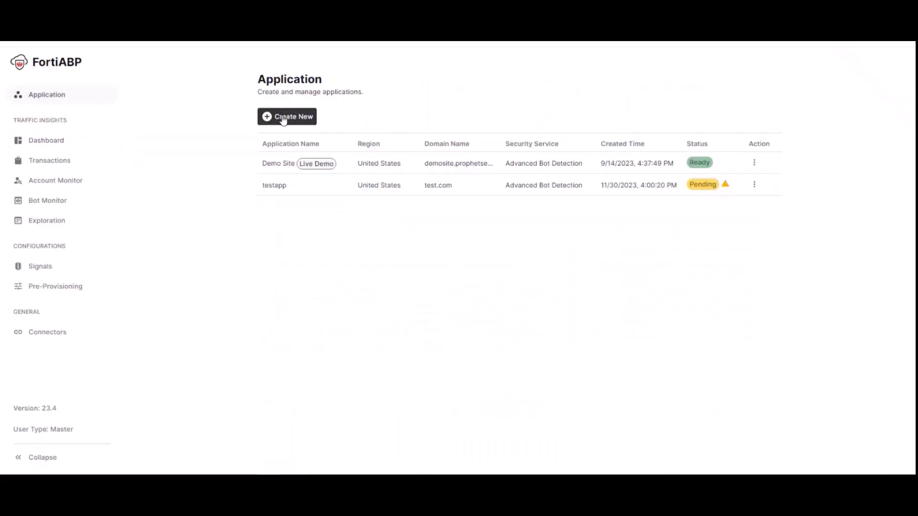
pyautogui.click(284, 117)
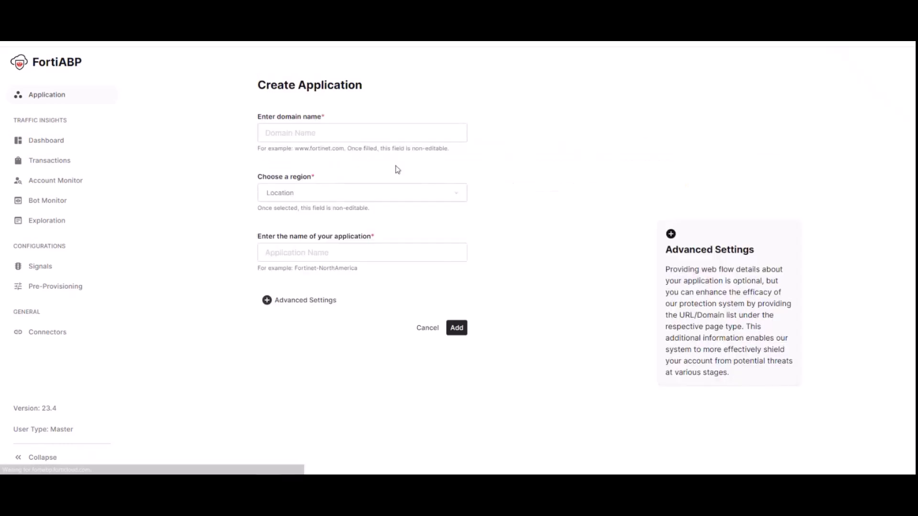
pyautogui.click(329, 135)
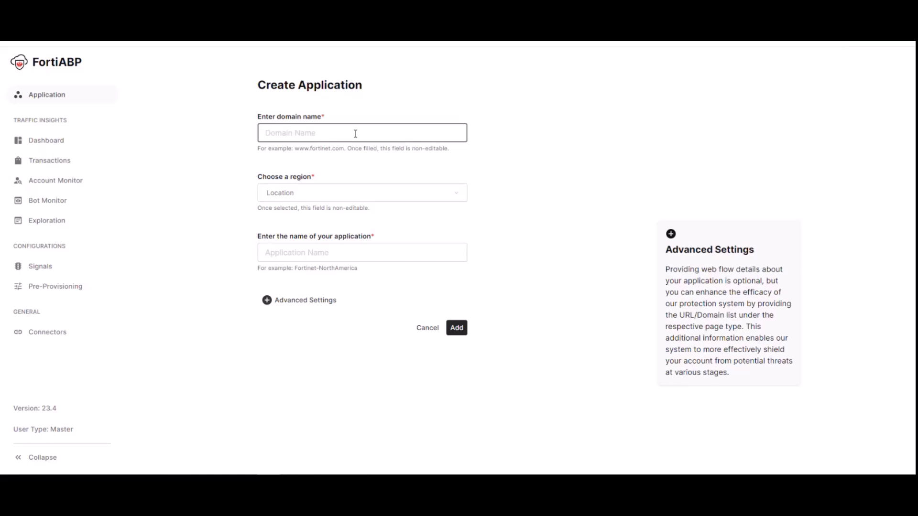
pyautogui.write('www.test.com')
# - Choose the US region, name the application testapp, and add it
pyautogui.click(313, 193)
pyautogui.click(296, 218)
pyautogui.click(287, 251)
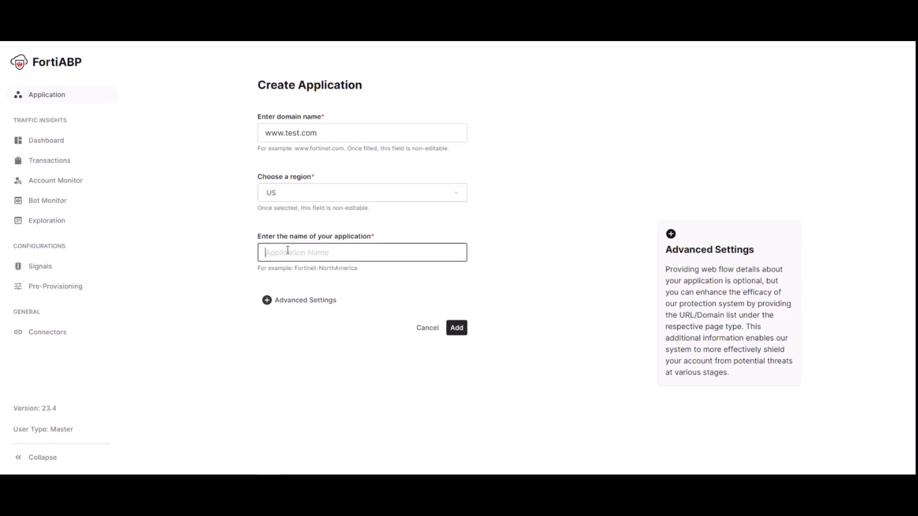
pyautogui.write('testapp')
pyautogui.click(456, 328)
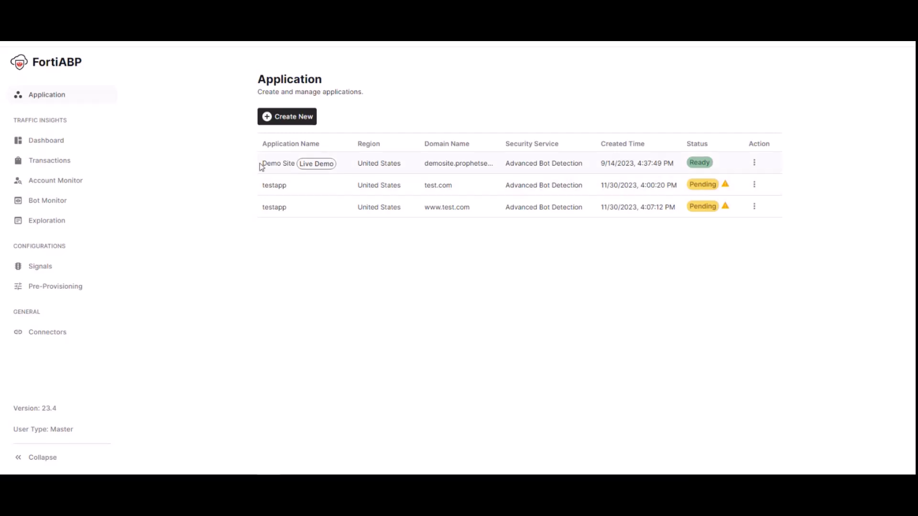
pyautogui.moveTo(262, 163); pyautogui.dragTo(295, 165)
pyautogui.click(143, 245)
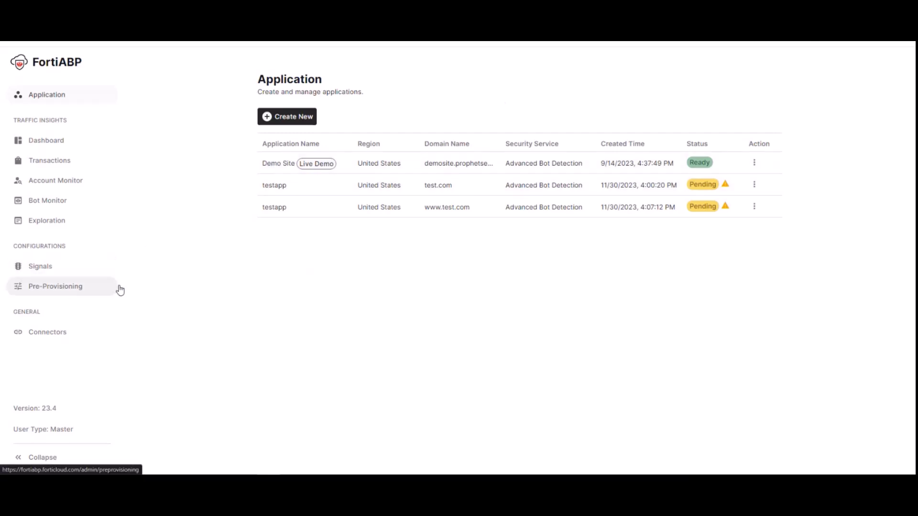
pyautogui.moveTo(261, 164); pyautogui.dragTo(292, 163)
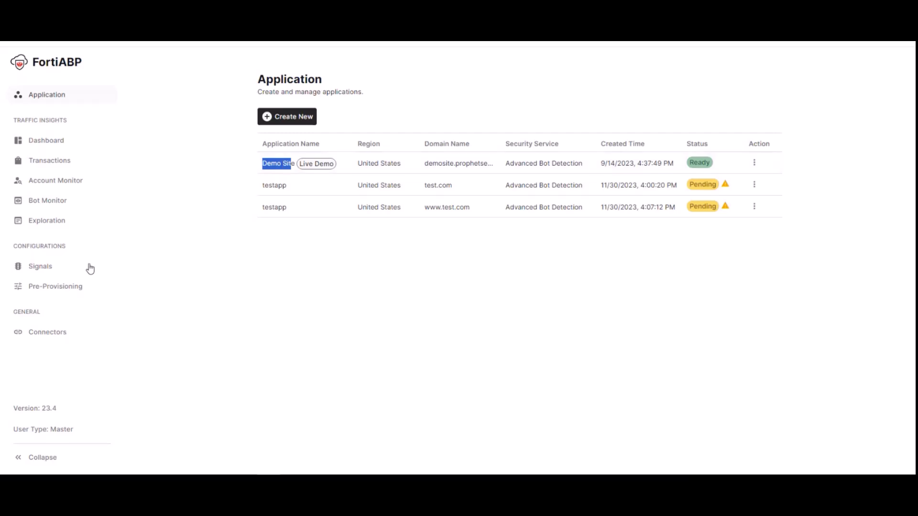
# - Open the Signals list and view the comment on the login signal
pyautogui.click(49, 271)
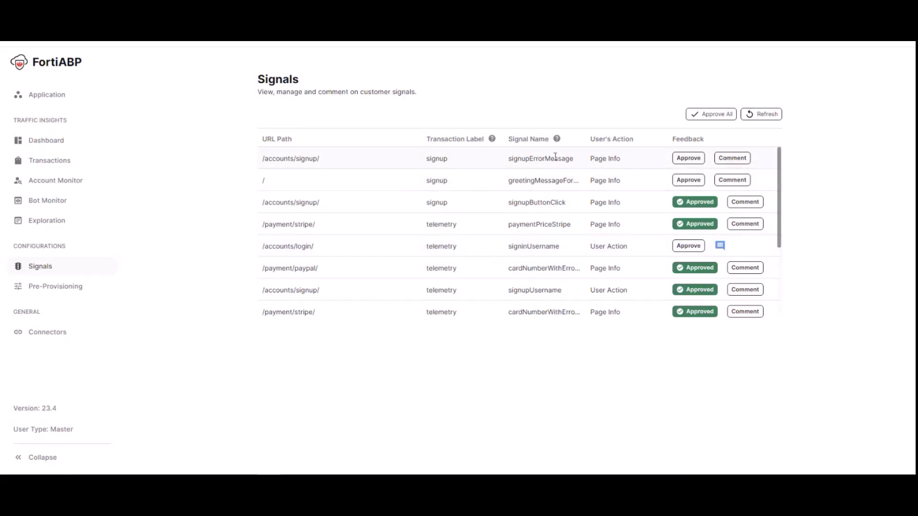
pyautogui.click(719, 245)
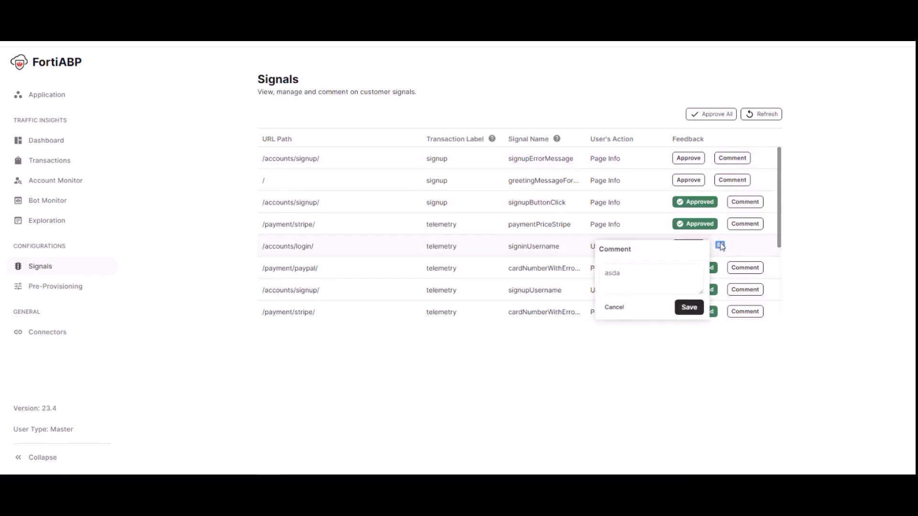
# - Close the comment and scroll through the Pre-Provisioning Insert JS and Protect entries
pyautogui.click(649, 352)
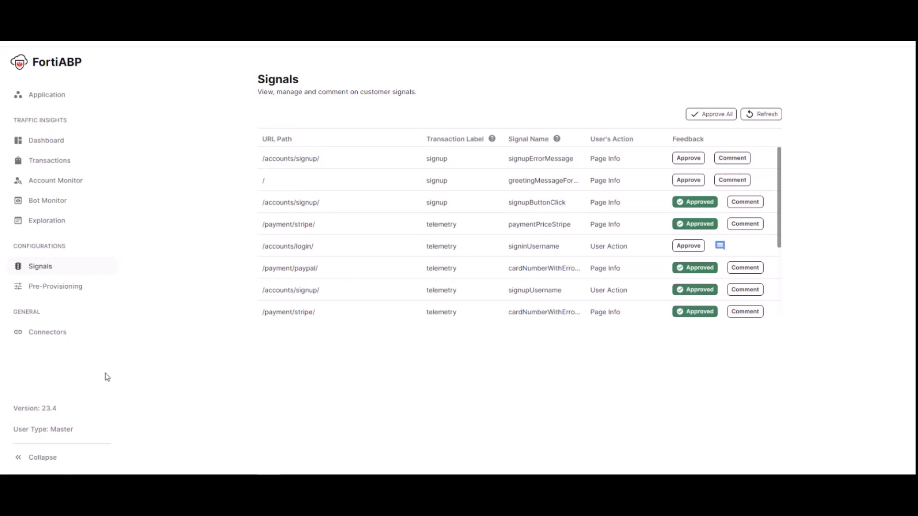
pyautogui.click(63, 287)
pyautogui.scroll(-3, 555, 146)
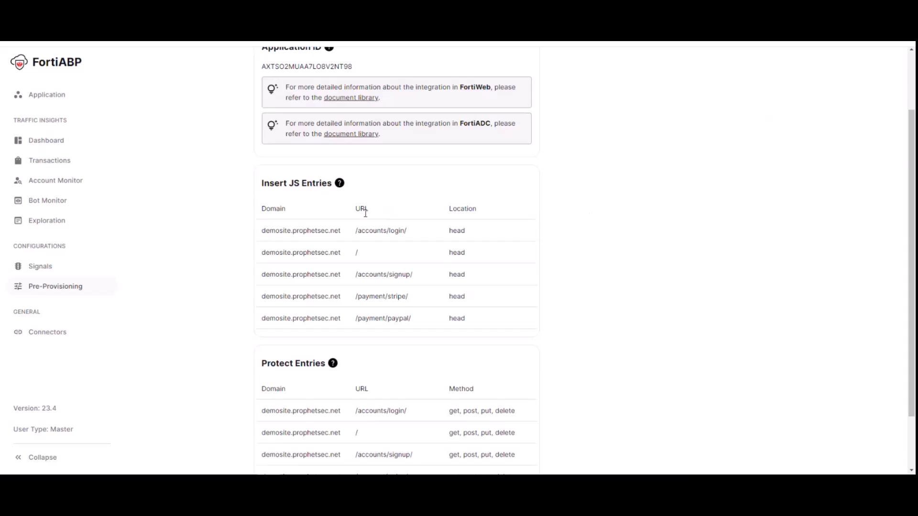
pyautogui.scroll(-2, 365, 213)
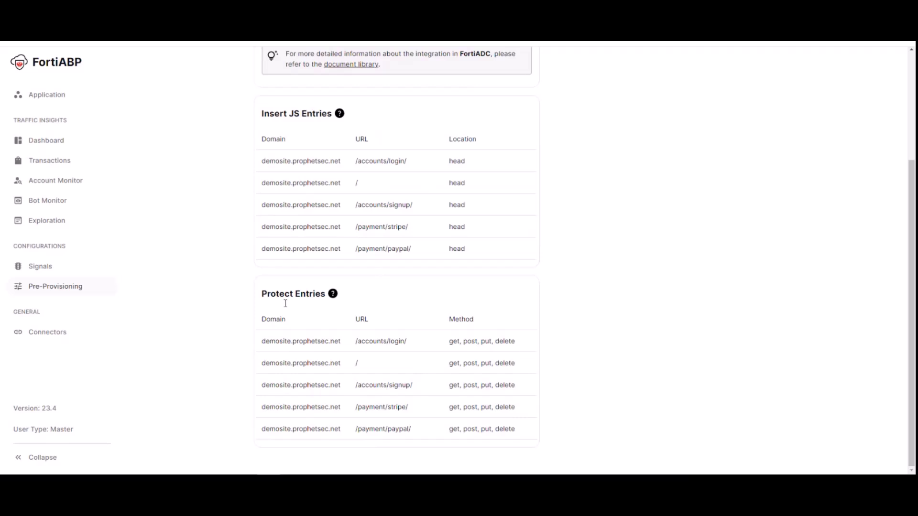
pyautogui.moveTo(329, 299)
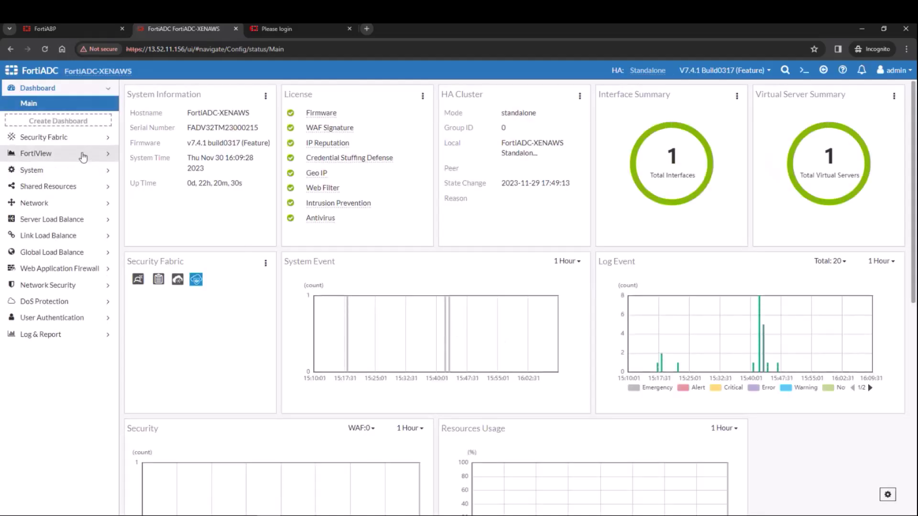
# - View FortiADC's Fabric Connectors, then open the Web Application Firewall Advanced Bot Protection profile list
pyautogui.click(74, 138)
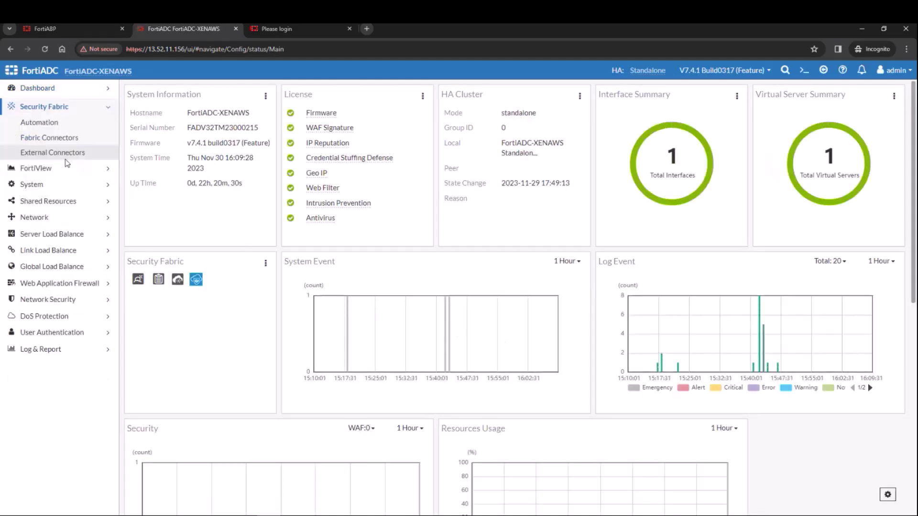
pyautogui.click(39, 138)
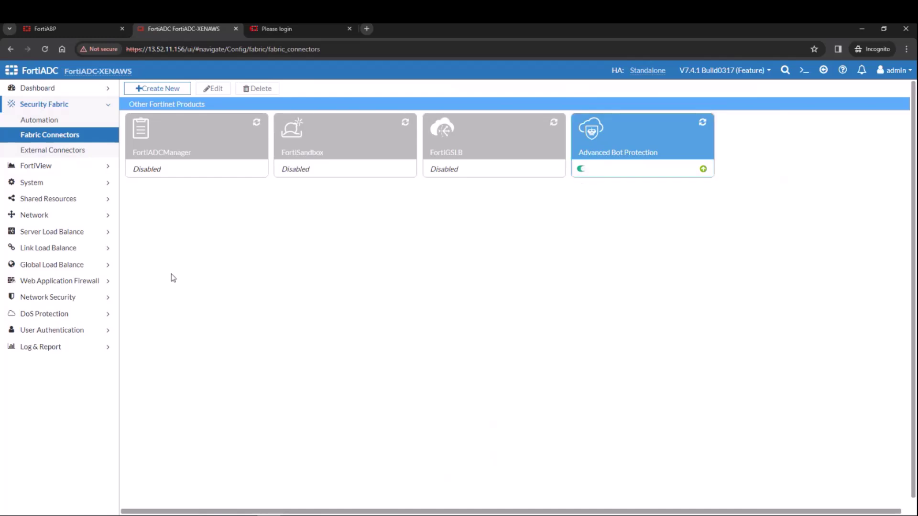
pyautogui.click(78, 282)
pyautogui.scroll(-4, 79, 296)
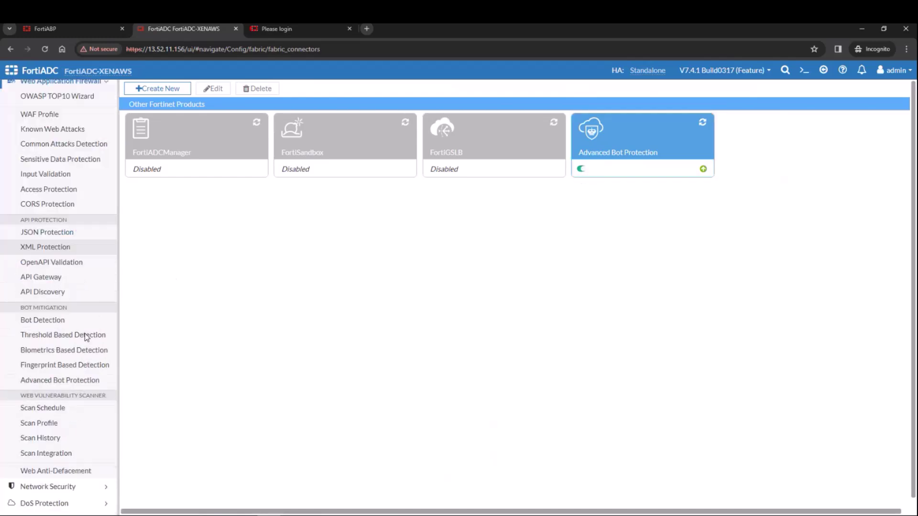
pyautogui.scroll(-1, 85, 337)
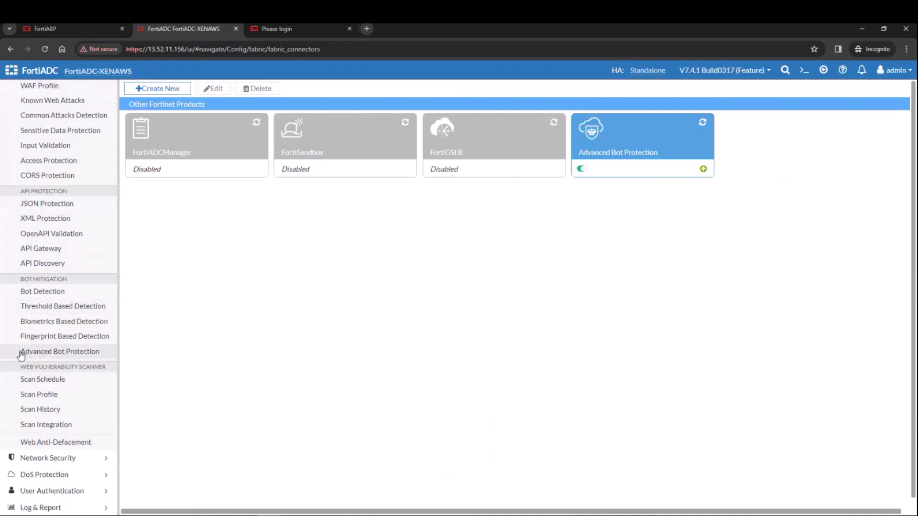
pyautogui.click(55, 355)
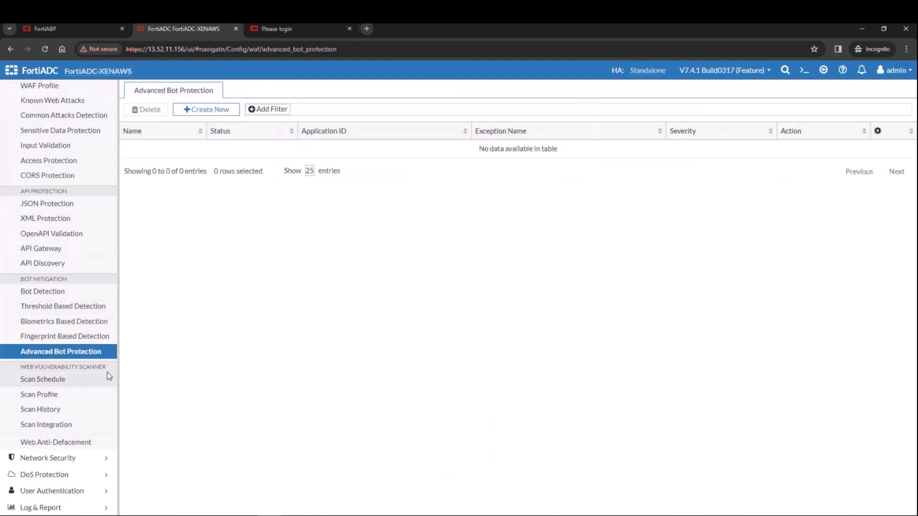
# - Create a new enabled bot protection profile named demosit-abp, its Application ID still empty
pyautogui.click(207, 110)
pyautogui.click(203, 106)
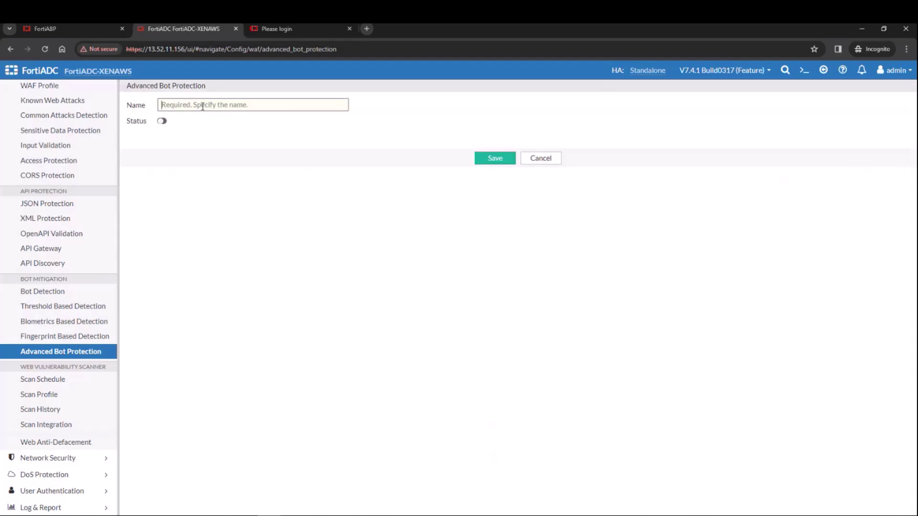
pyautogui.write('demosit-av')
pyautogui.click(162, 121)
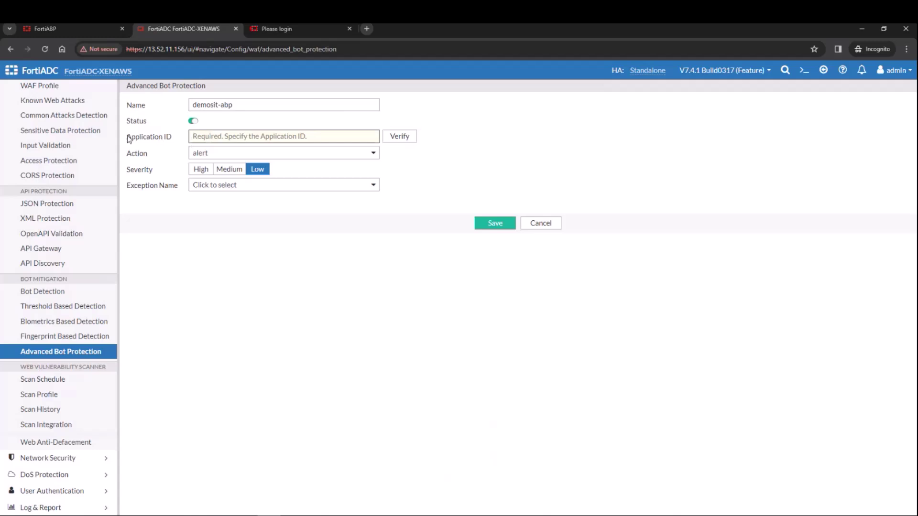
pyautogui.moveTo(127, 139); pyautogui.dragTo(173, 141)
# - Copy the Demo Site application ID from FortiABP's application list
pyautogui.click(203, 136)
pyautogui.click(68, 34)
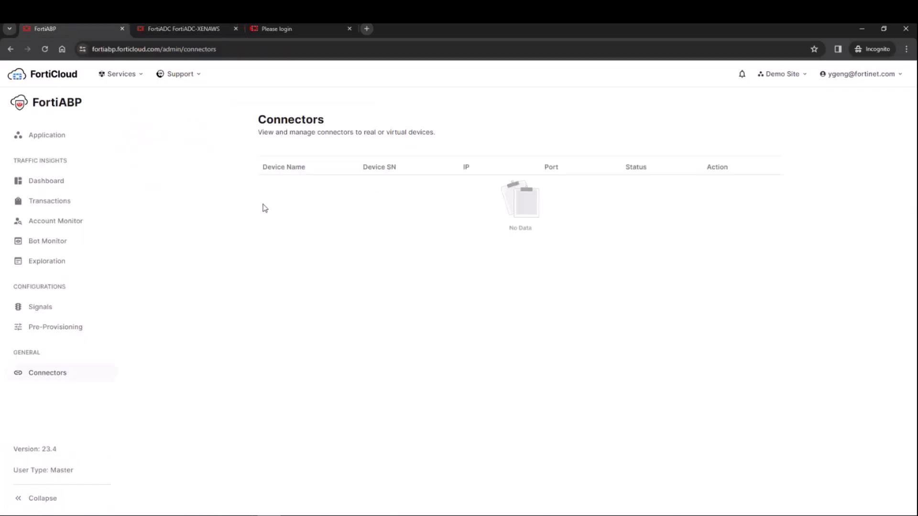
pyautogui.click(60, 327)
pyautogui.moveTo(262, 187); pyautogui.dragTo(355, 187)
pyautogui.click(72, 138)
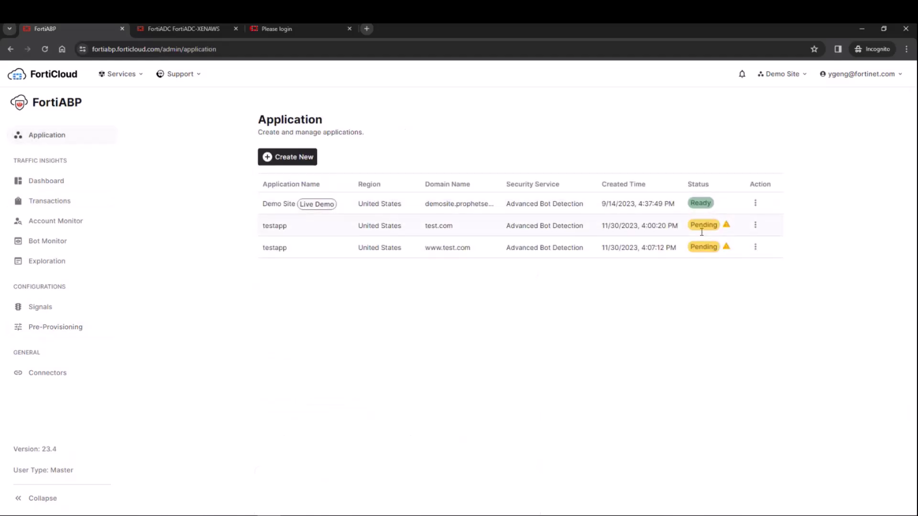
pyautogui.click(755, 204)
pyautogui.click(709, 206)
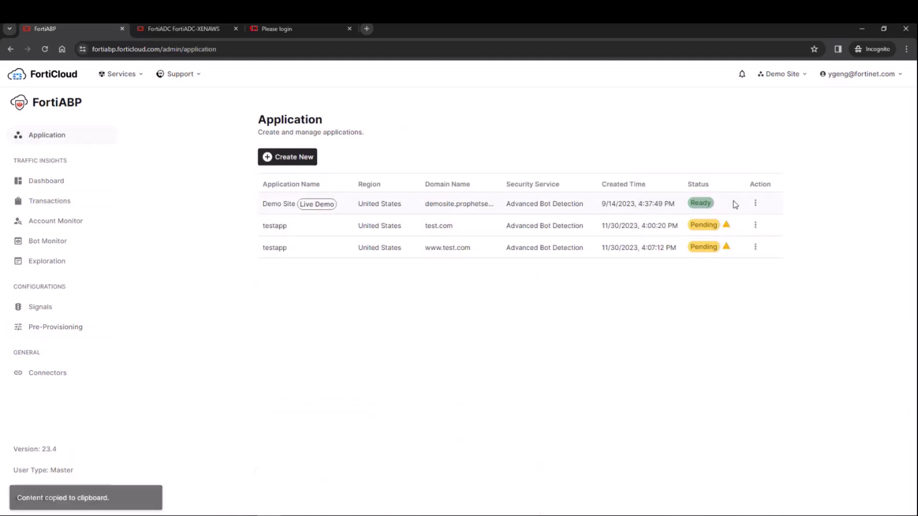
# - Paste and verify the application ID in demosit-abp, keep the alert action, and save
pyautogui.click(193, 32)
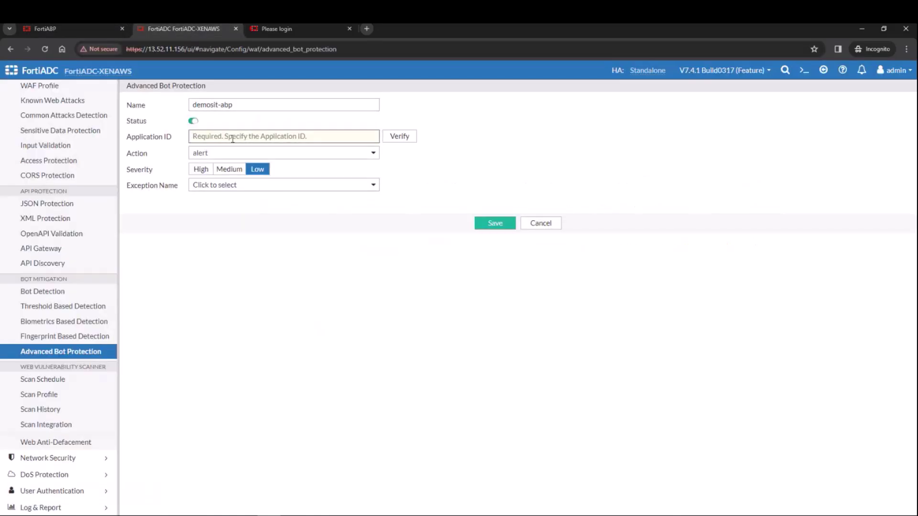
pyautogui.hotkey('ctrl', 'v')
pyautogui.click(396, 139)
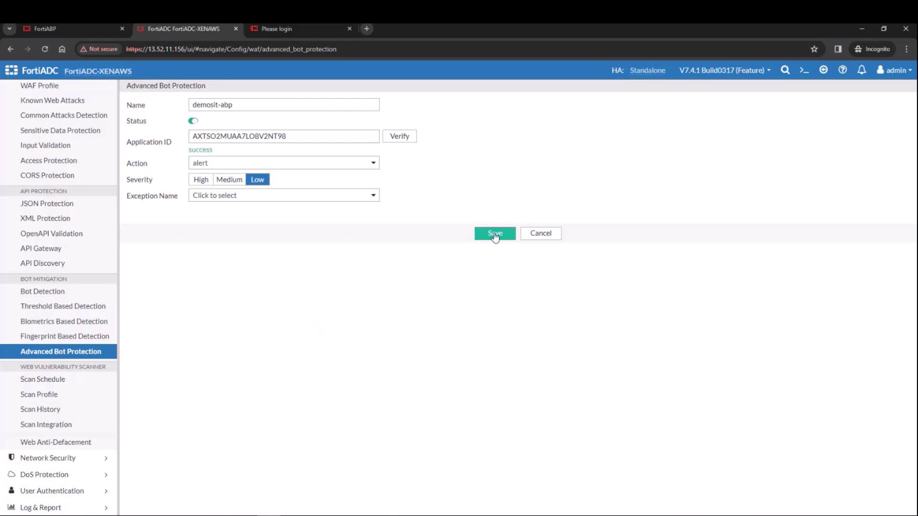
pyautogui.click(269, 167)
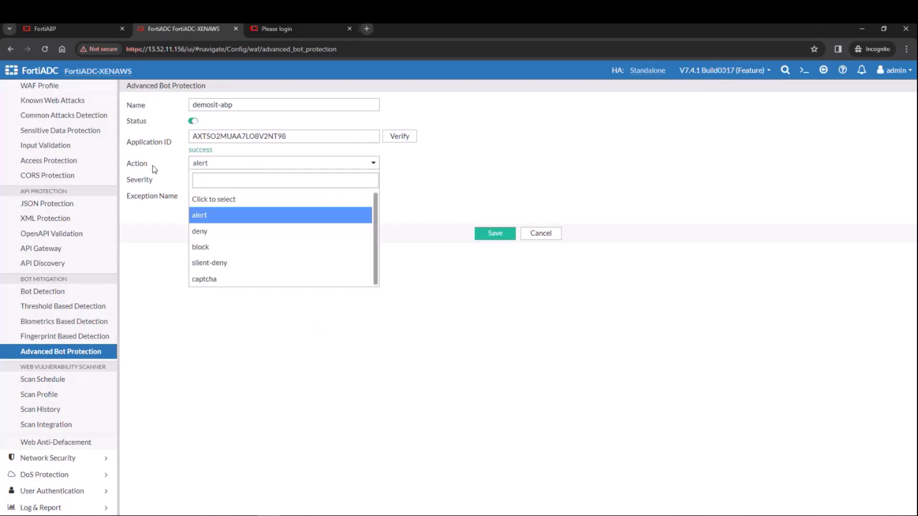
pyautogui.click(469, 317)
pyautogui.click(491, 236)
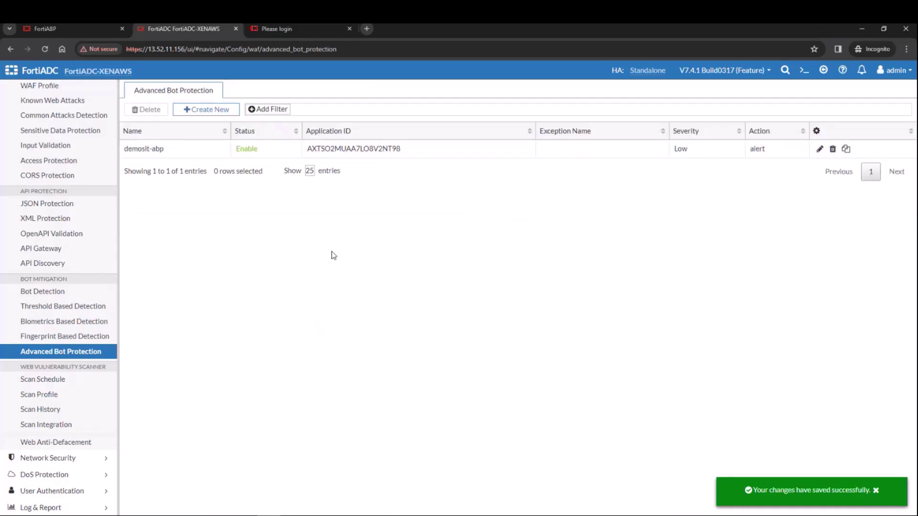
# - Attach the demosit-abp bot profile to the demosite-waf WAF profile and save it
pyautogui.scroll(3, 100, 318)
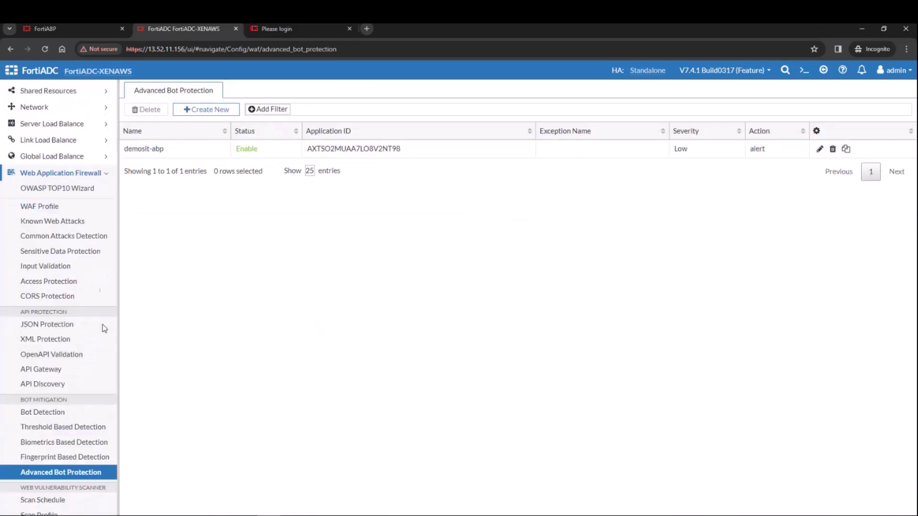
pyautogui.scroll(-1, 102, 328)
pyautogui.click(48, 166)
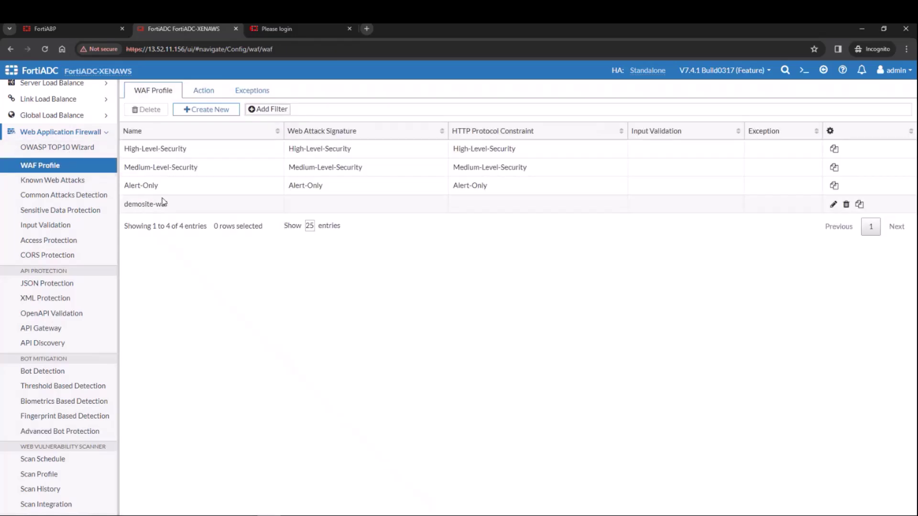
pyautogui.click(155, 204)
pyautogui.click(833, 204)
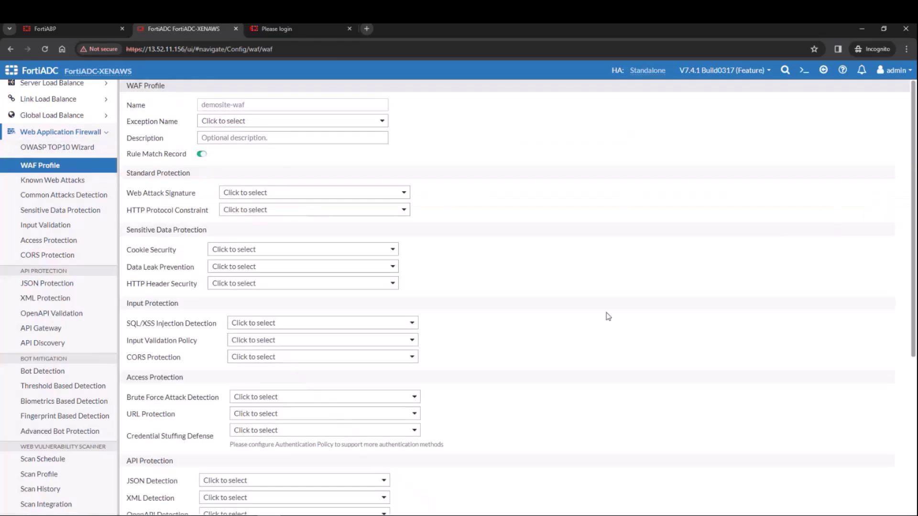
pyautogui.scroll(-5, 422, 376)
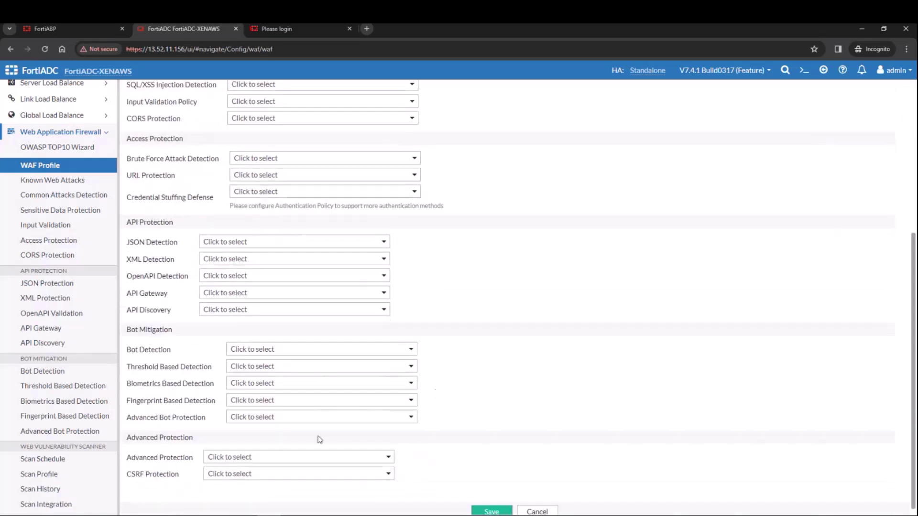
pyautogui.click(317, 417)
pyautogui.click(255, 471)
pyautogui.click(496, 511)
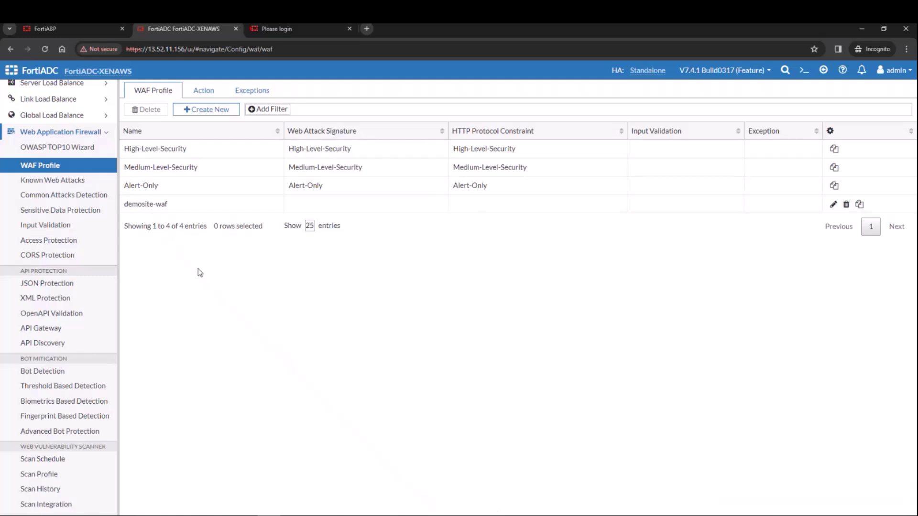
# - Expand Server Load Balance, then bring up FortiABP's Connectors page
pyautogui.scroll(2, 96, 242)
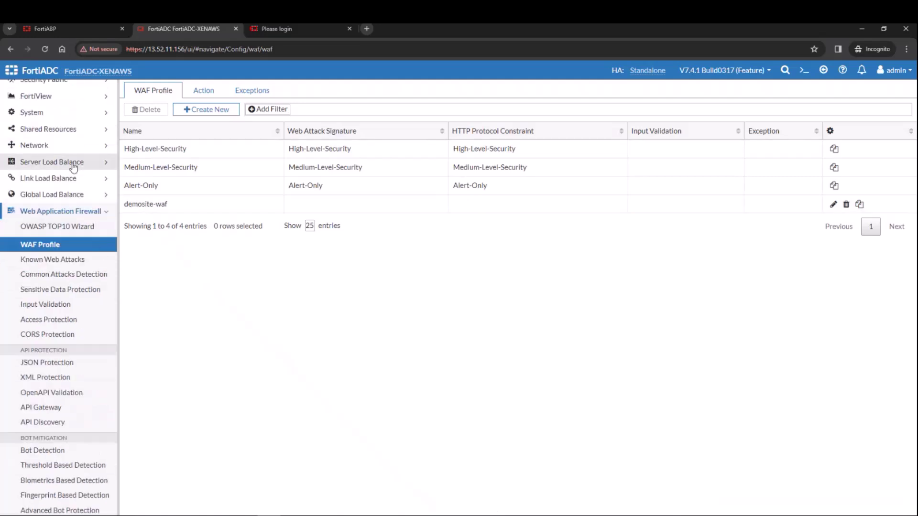
pyautogui.click(73, 164)
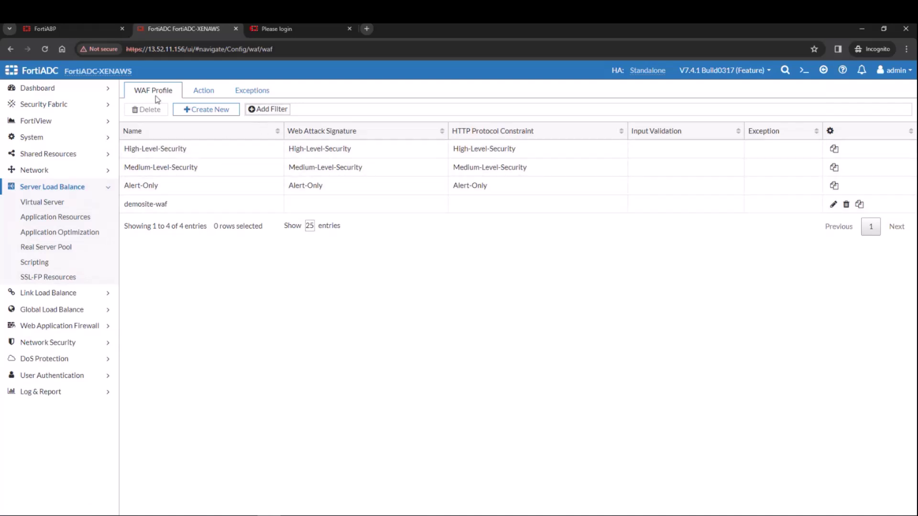
pyautogui.click(90, 29)
pyautogui.click(50, 372)
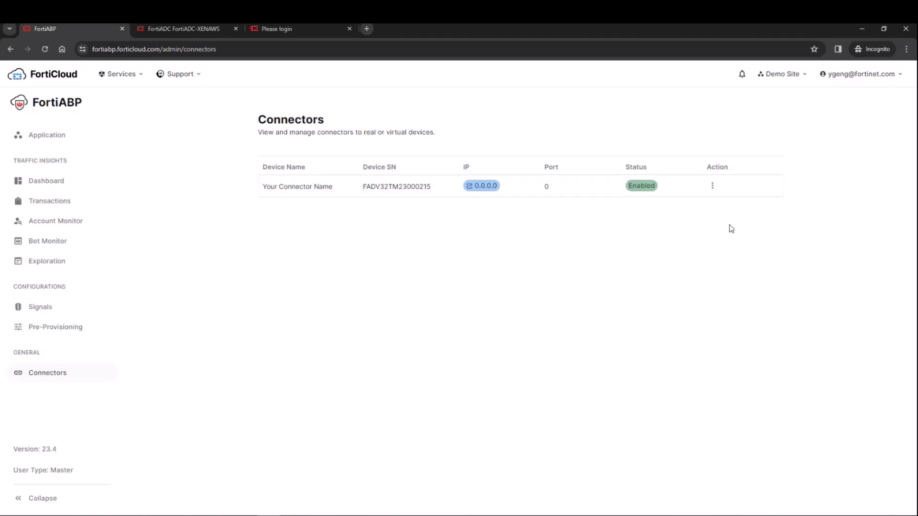
# - Inspect the FortiADC connector in the Edit Connector dialog and close it without changes
pyautogui.click(713, 187)
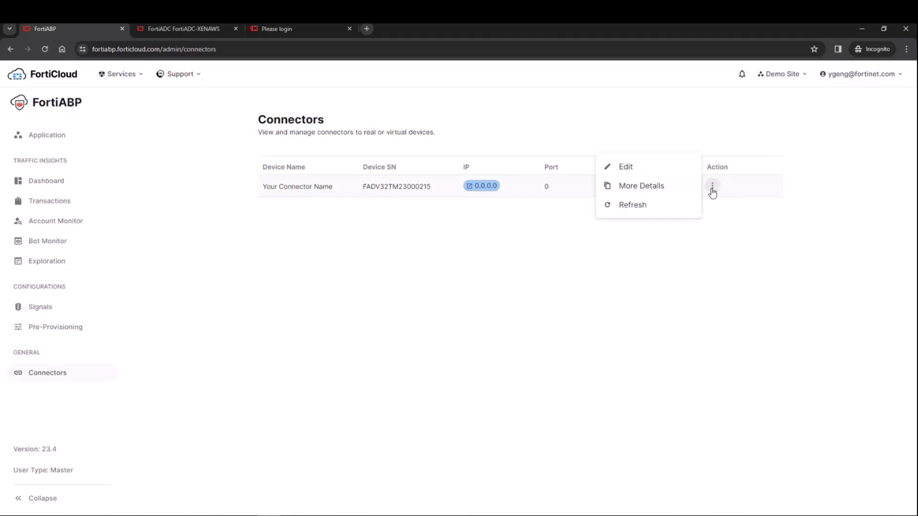
pyautogui.click(671, 173)
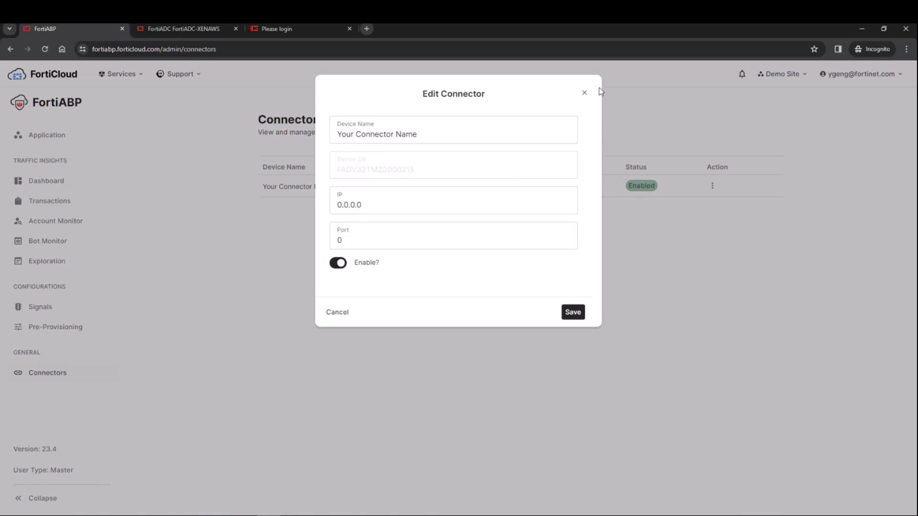
pyautogui.click(584, 93)
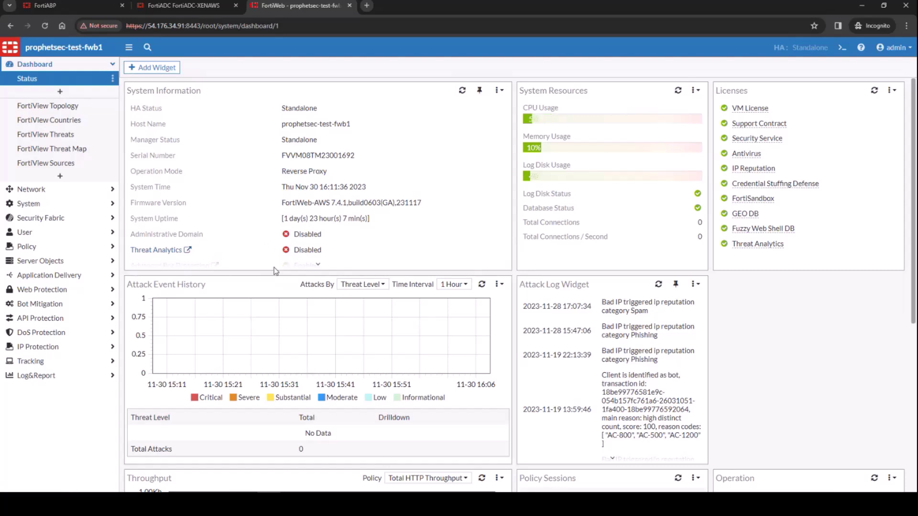
# - Open FortiWeb's Bot Mitigation > Advanced Bot Protection list and start a new entry
pyautogui.moveTo(289, 267)
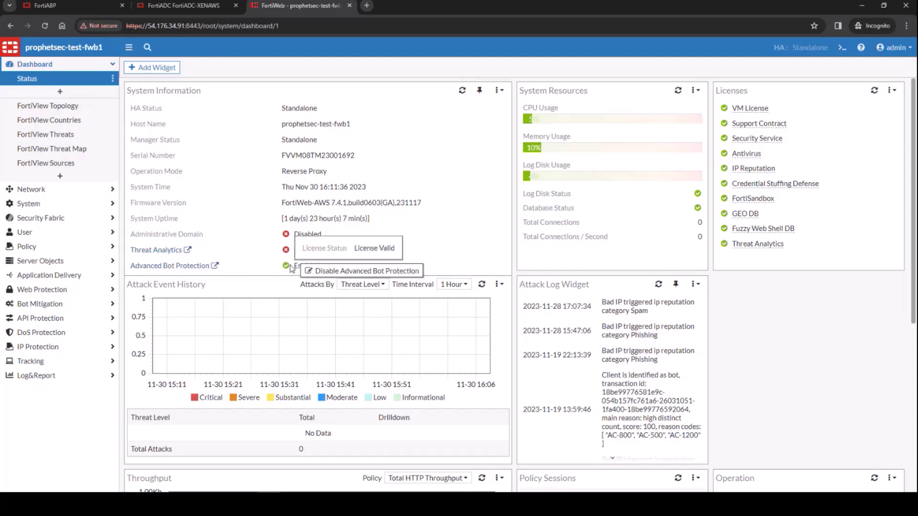
pyautogui.click(54, 306)
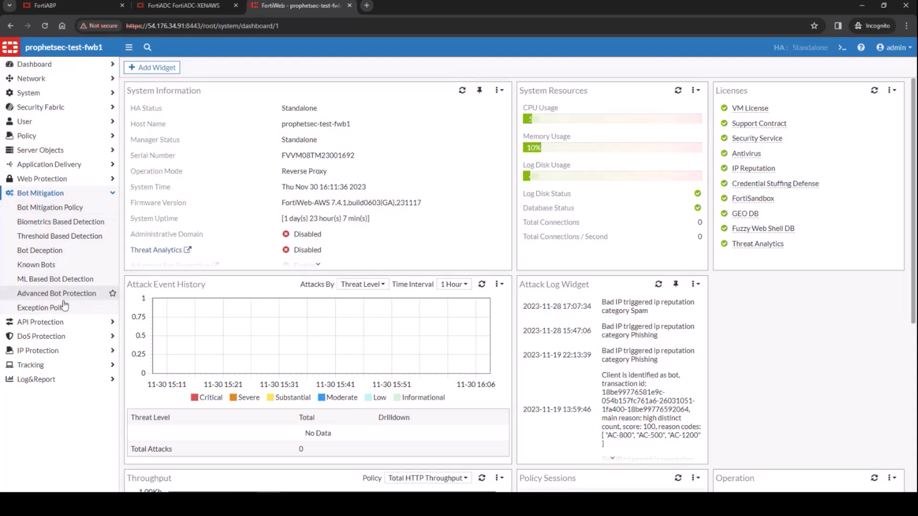
pyautogui.click(62, 294)
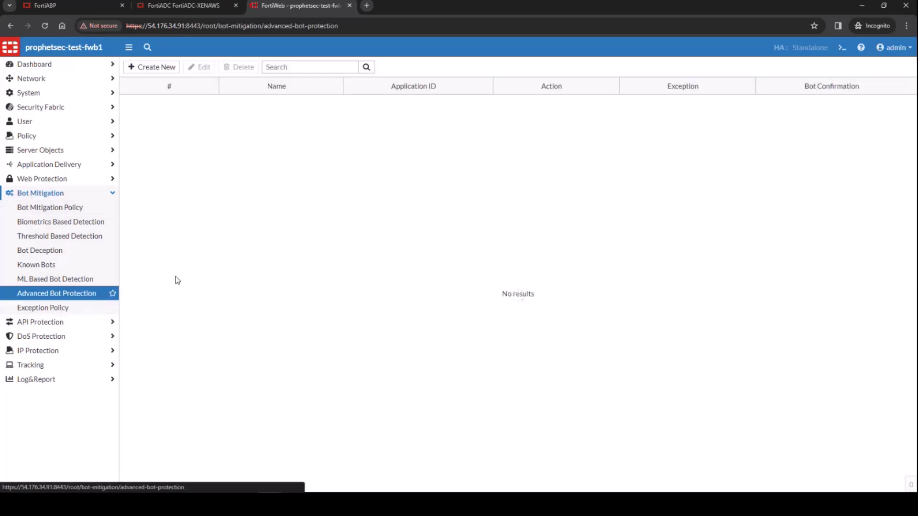
pyautogui.click(155, 67)
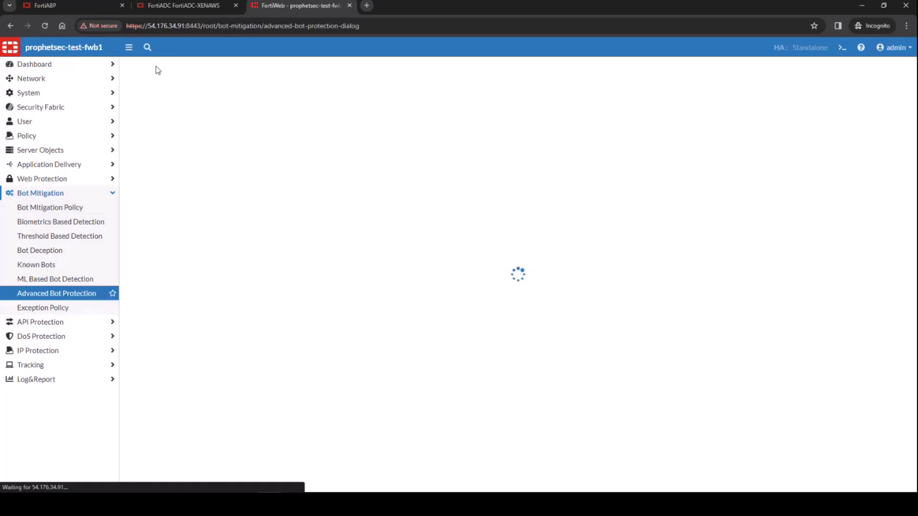
# - Name the profile demosite-abp and copy the Demo Site application ID from FortiABP
pyautogui.click(216, 84)
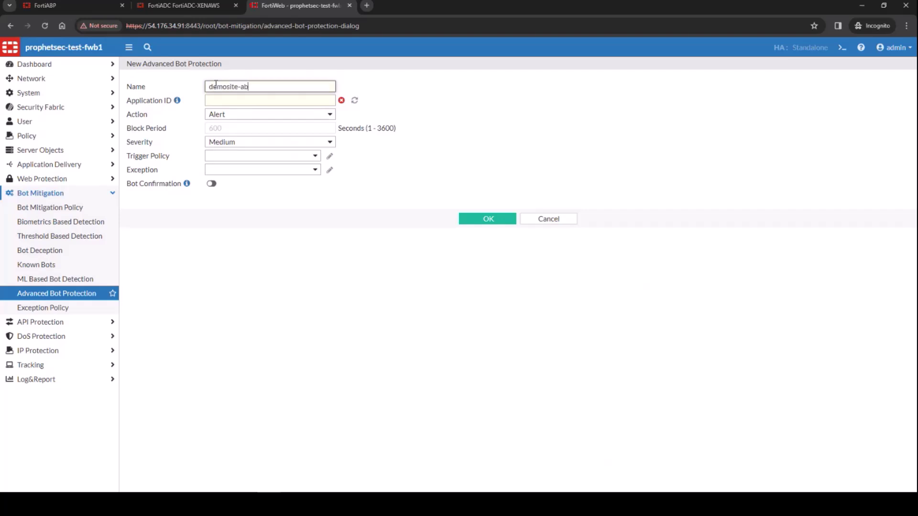
pyautogui.press('Tab')
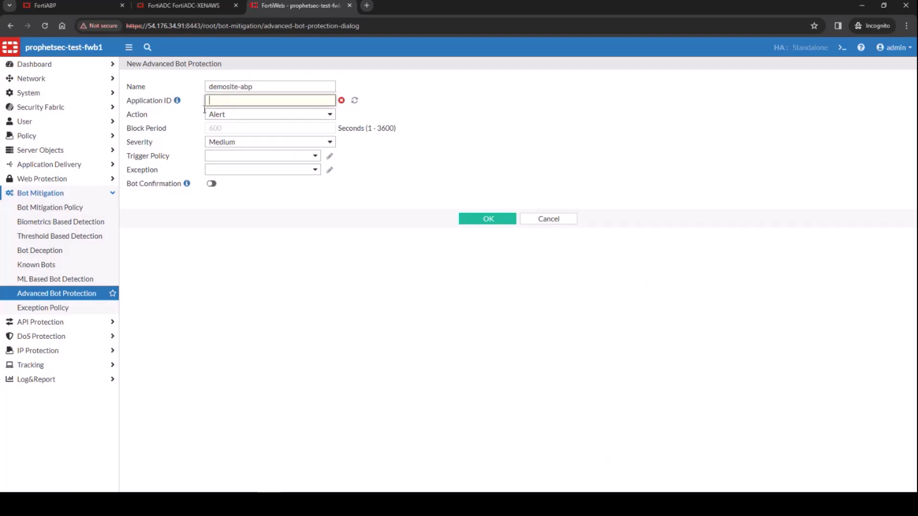
pyautogui.click(70, 6)
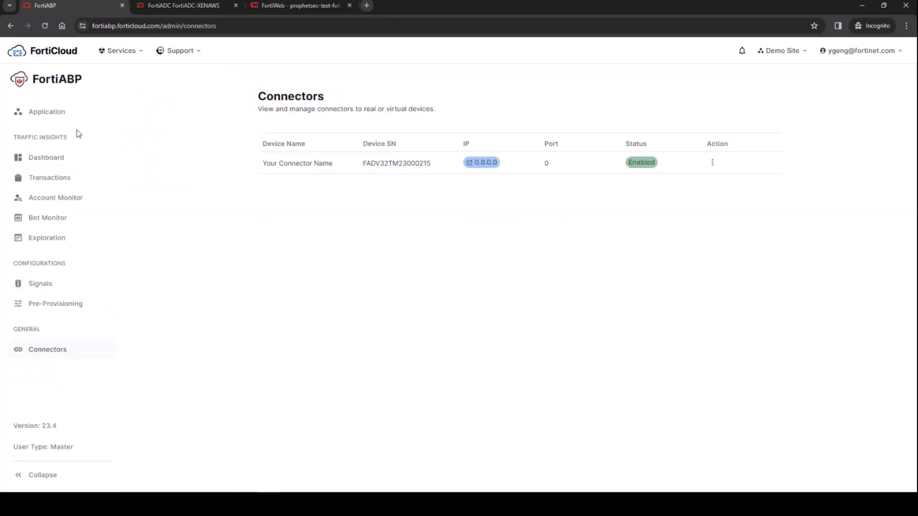
pyautogui.click(53, 114)
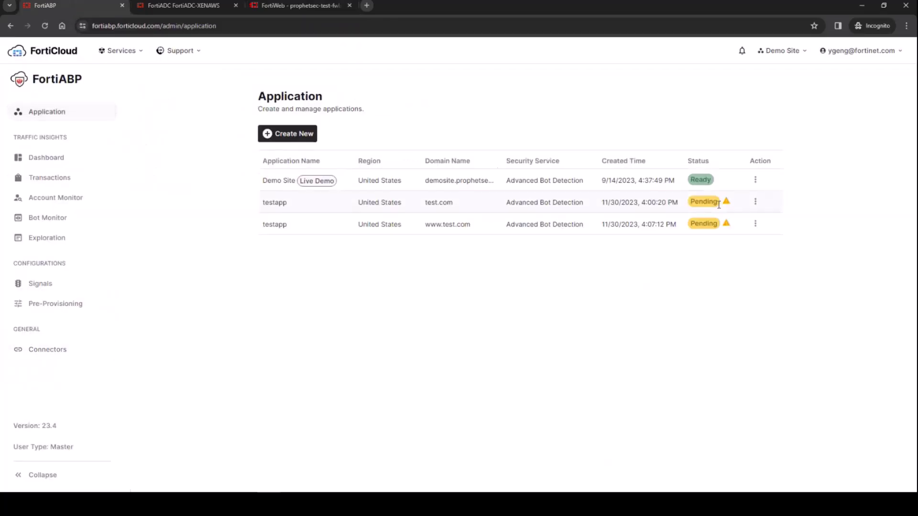
pyautogui.click(755, 180)
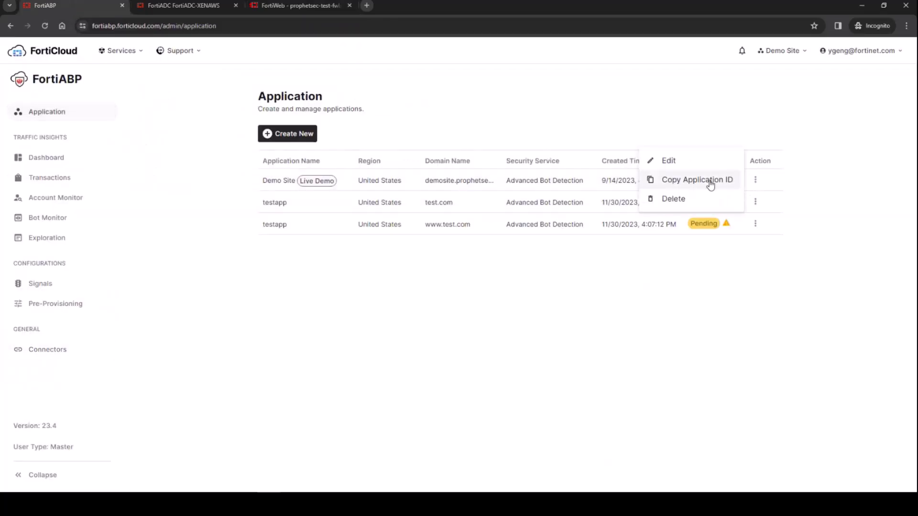
# - Paste and verify the application ID, keep Alert as the action, and save the profile
pyautogui.click(261, 6)
pyautogui.write('AXTSO2MUAA7LO8V2NT98')
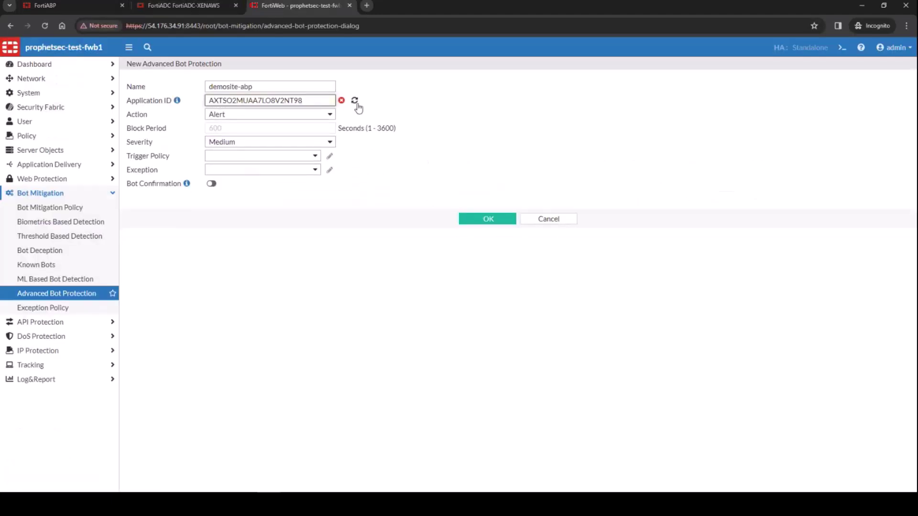
pyautogui.click(354, 100)
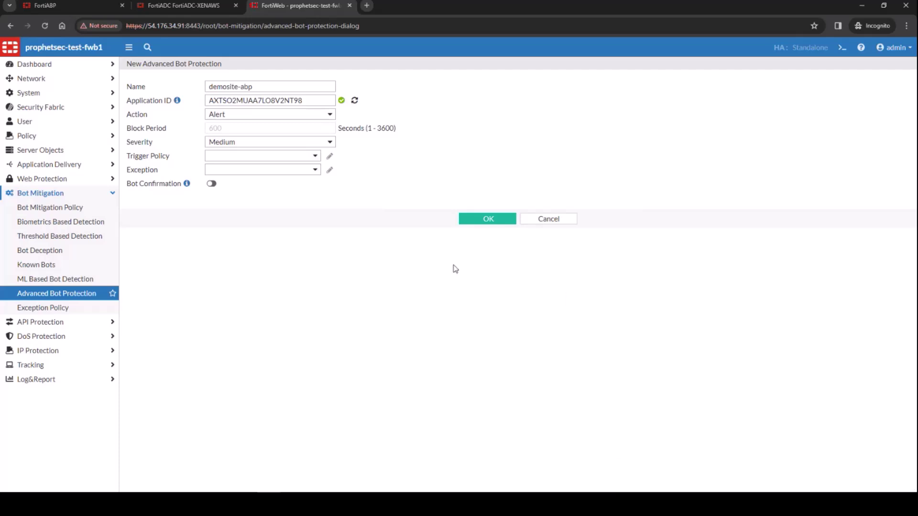
pyautogui.click(225, 115)
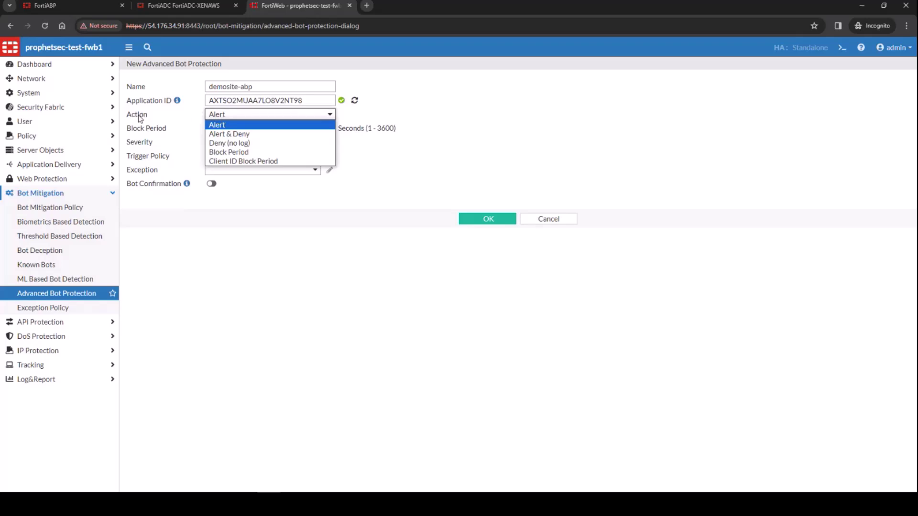
pyautogui.click(277, 201)
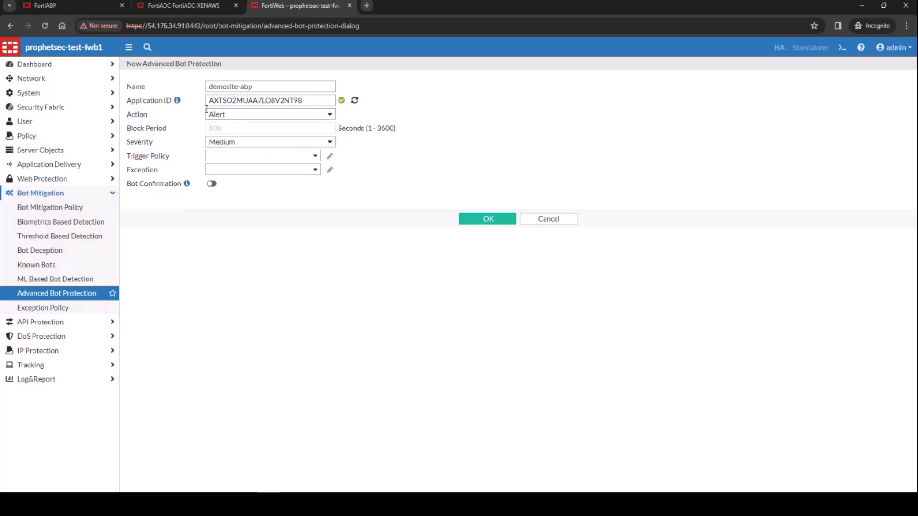
pyautogui.click(486, 221)
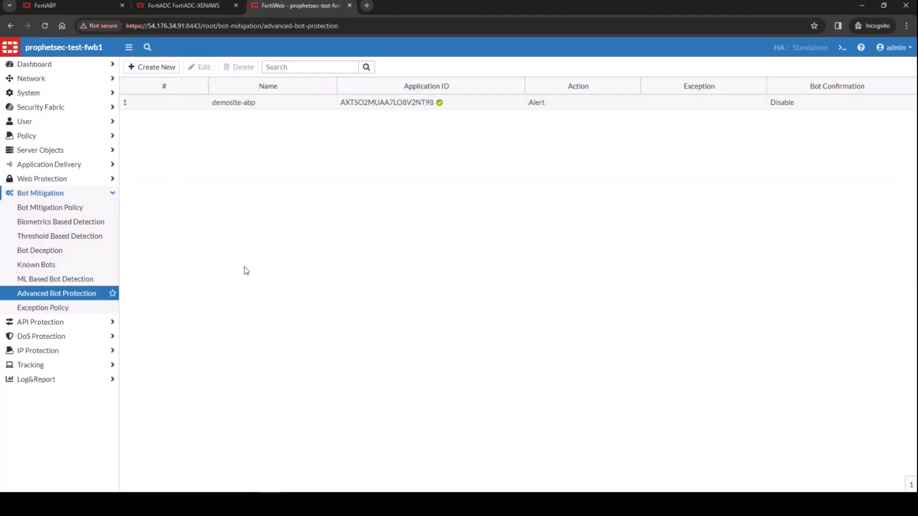
# - Open demosite-profile for editing from FortiWeb's Web Protection Profile list
pyautogui.click(73, 151)
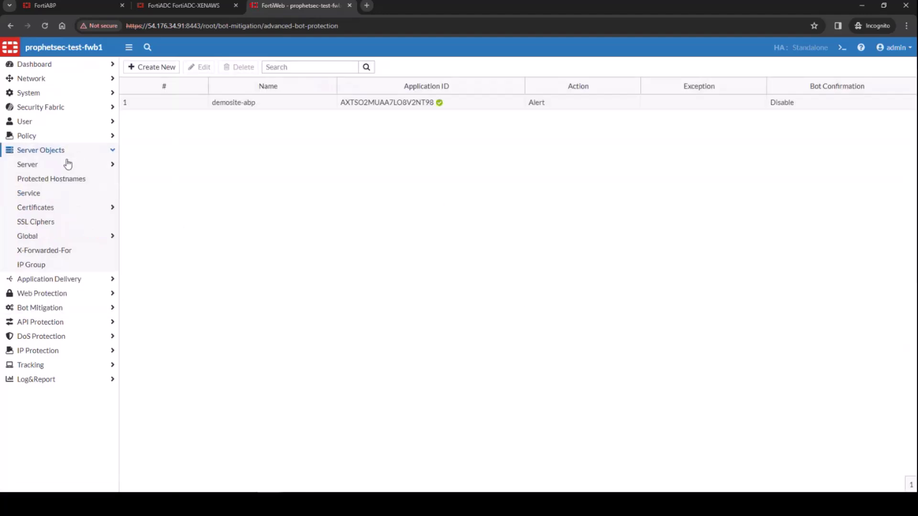
pyautogui.click(43, 136)
pyautogui.click(54, 165)
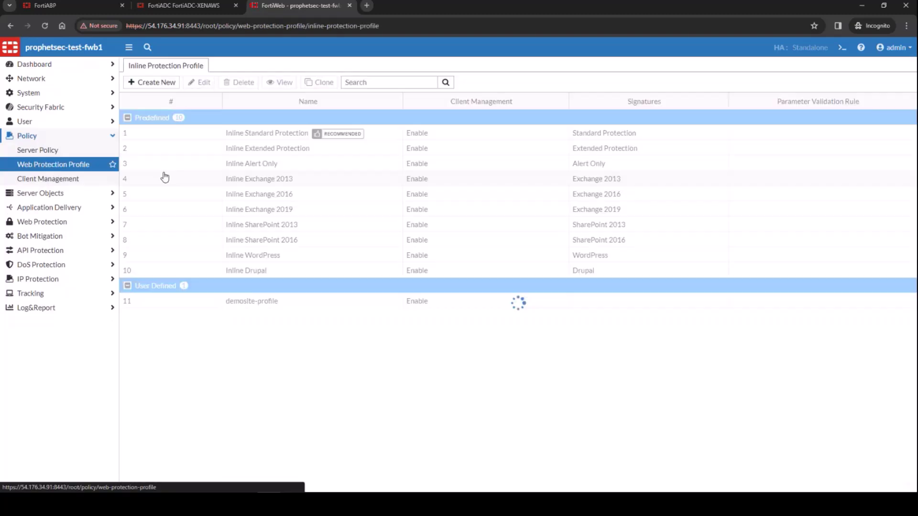
pyautogui.click(257, 301)
pyautogui.rightClick(256, 301)
pyautogui.doubleClick(243, 302)
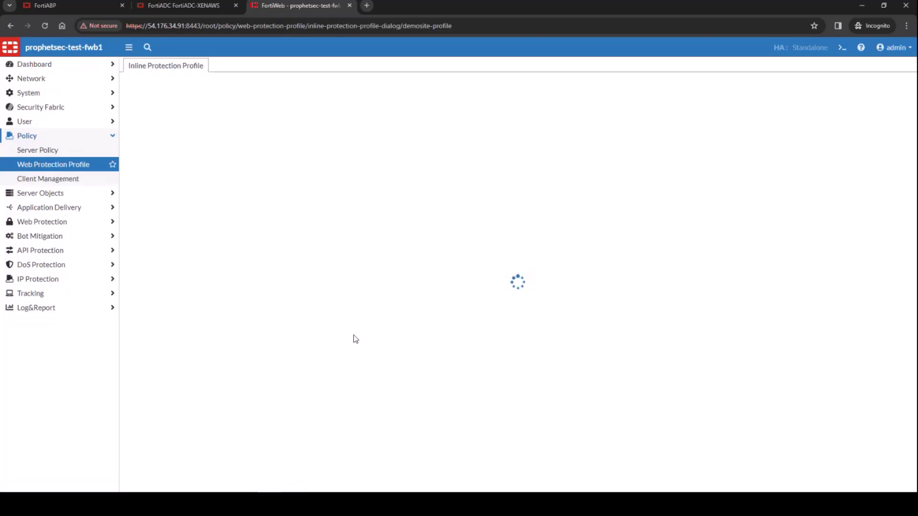
# - Set the profile's Advanced Bot Protection to demosite-abp and save it
pyautogui.scroll(-5, 428, 279)
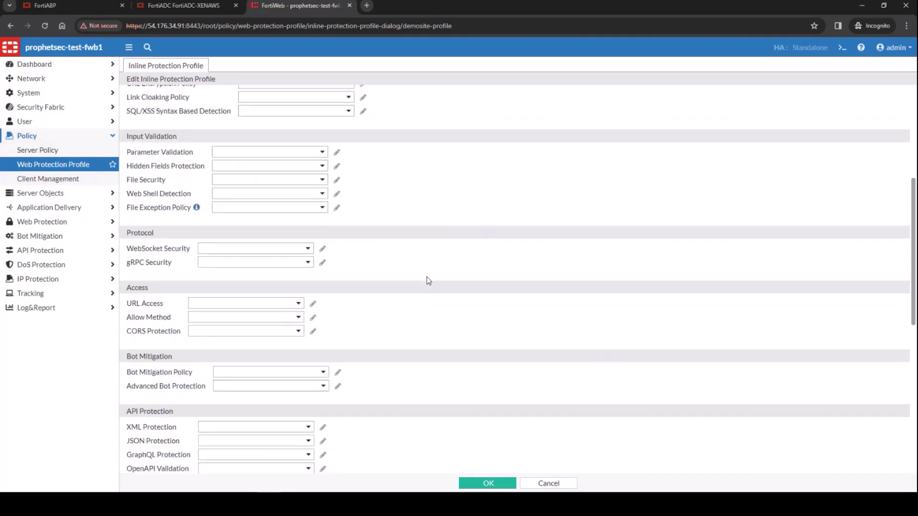
pyautogui.scroll(-5, 428, 281)
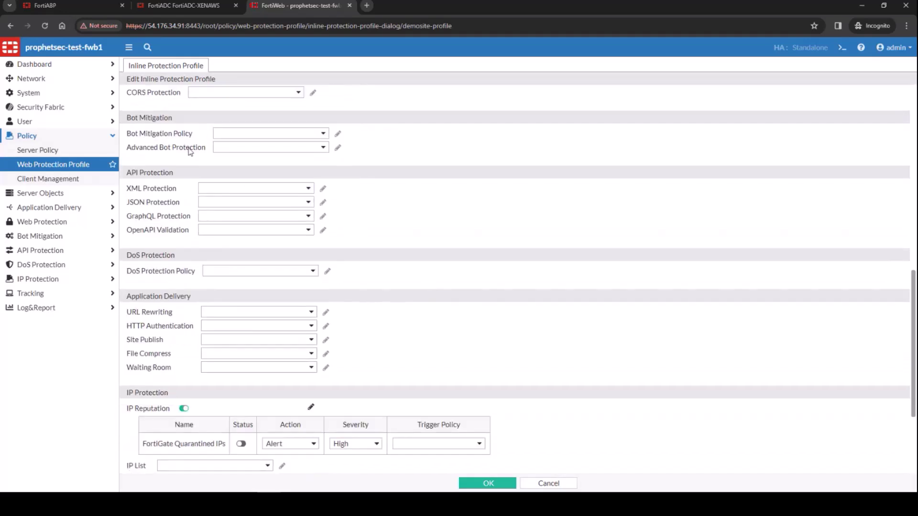
pyautogui.click(223, 154)
pyautogui.click(240, 188)
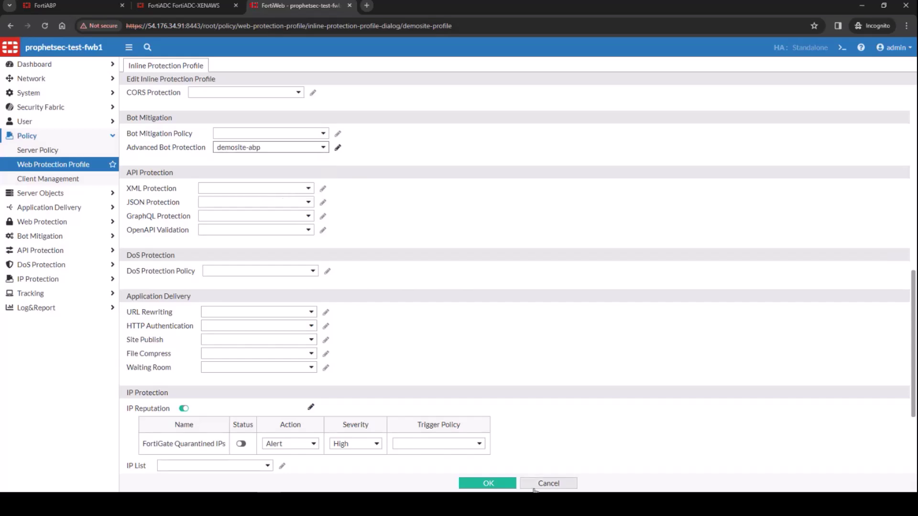
pyautogui.click(488, 482)
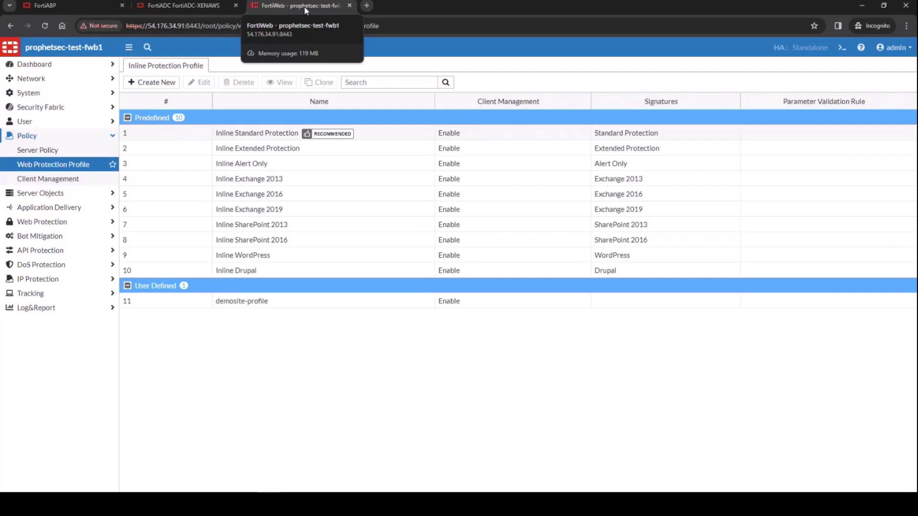
# - Return to FortiABP and view its Connectors list, showing both enabled FortiADC and FortiWeb devices
pyautogui.click(72, 6)
pyautogui.click(66, 354)
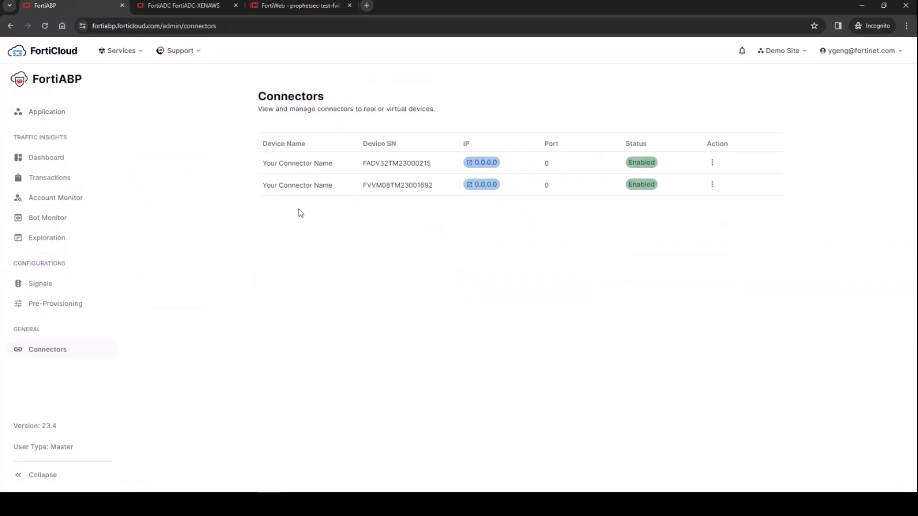